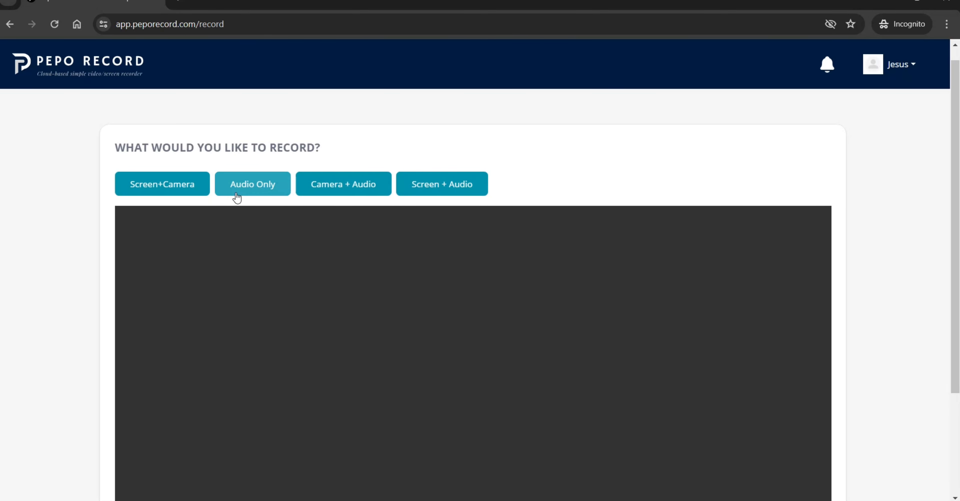
scroll(356, 220, down, 4)
scroll(356, 221, up, 5)
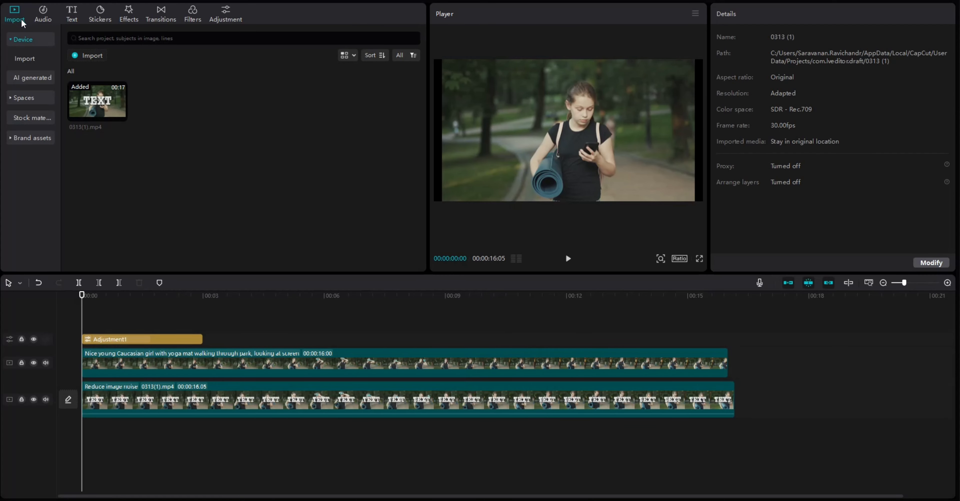
- View the video files available for import in the Recorded videos folder without importing any
click(75, 56)
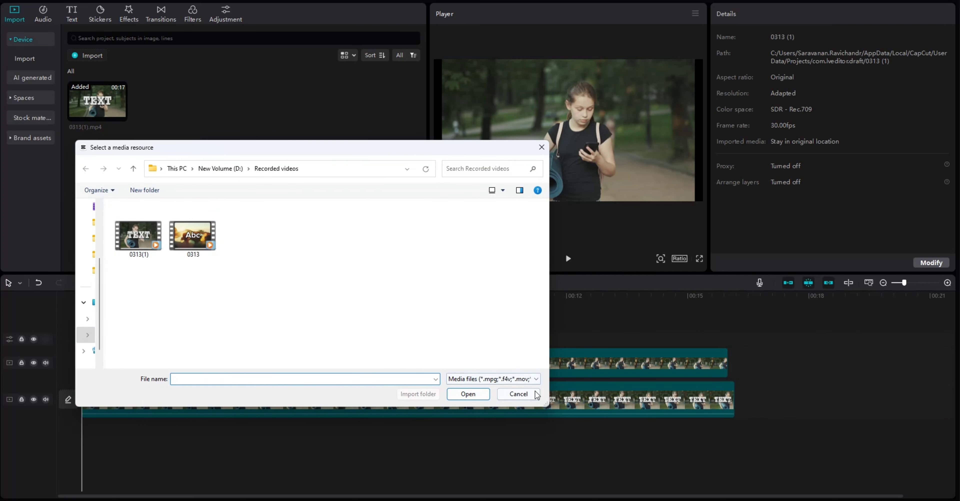
click(519, 393)
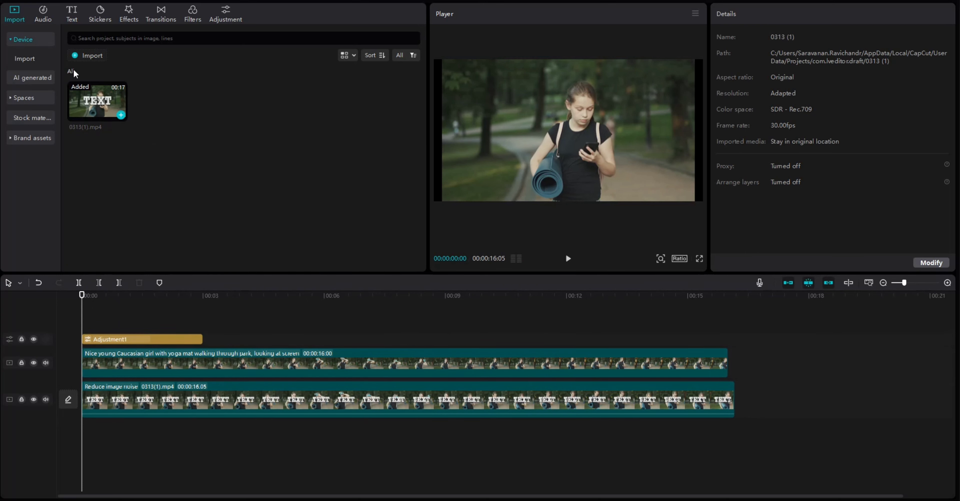
- Browse the stock materials, preview the forest waterfall video and return to the imported device media
click(34, 117)
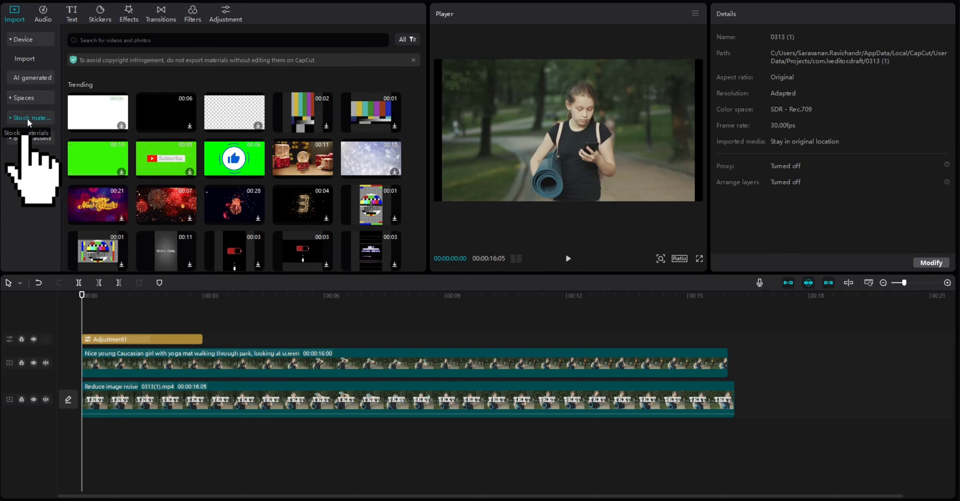
scroll(318, 152, down, 4)
scroll(318, 152, down, 10)
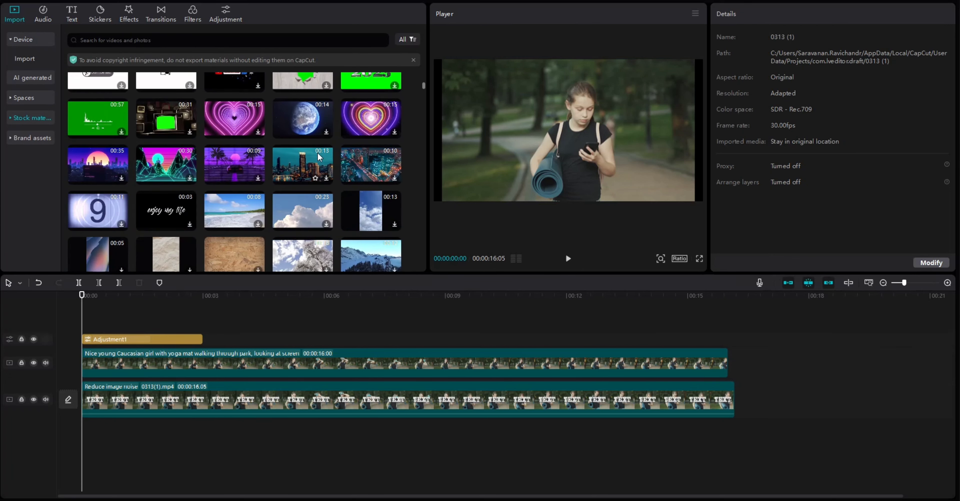
scroll(317, 152, down, 10)
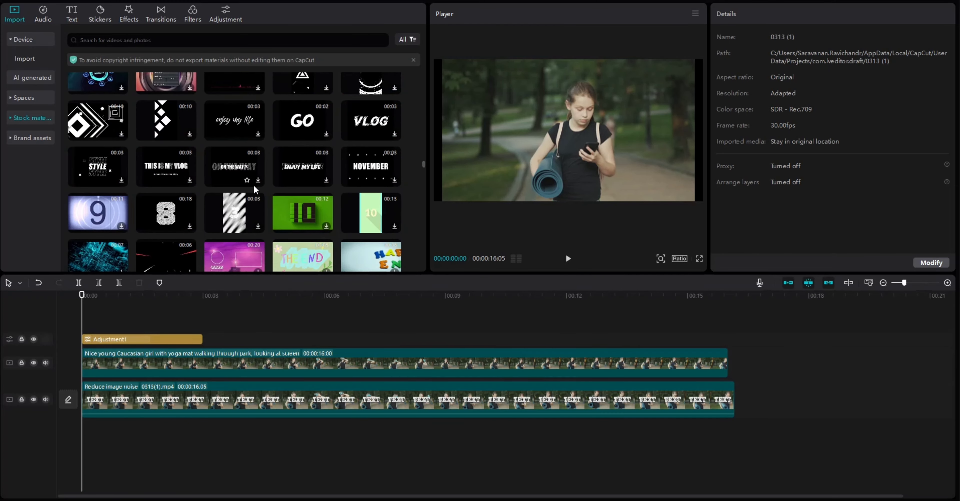
scroll(293, 181, down, 5)
click(326, 180)
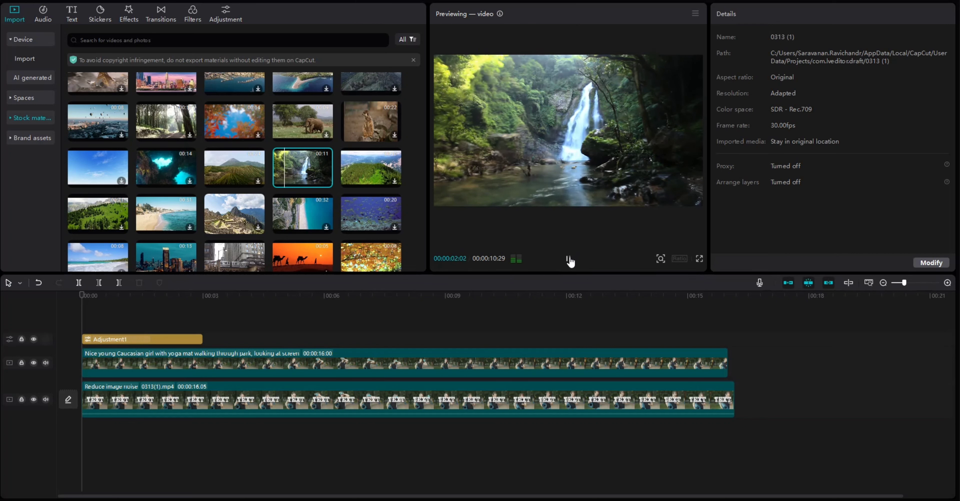
click(568, 258)
scroll(228, 194, down, 5)
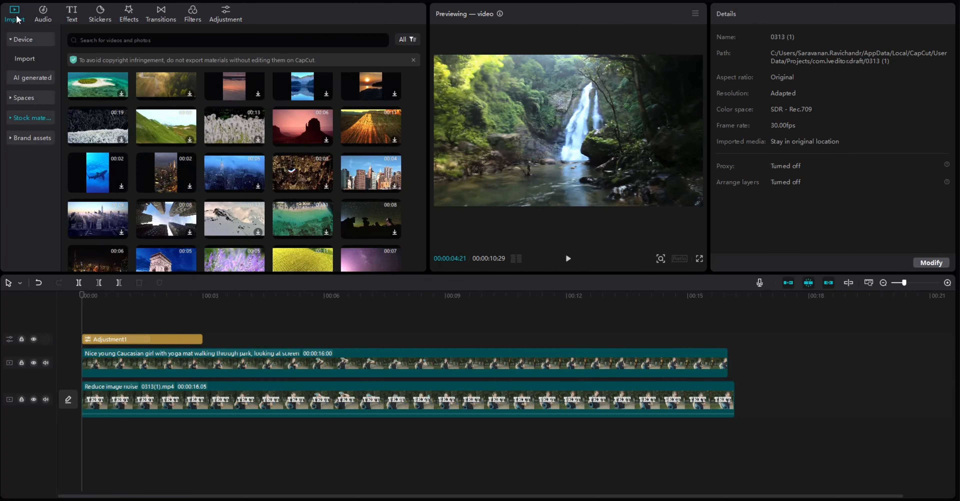
click(26, 61)
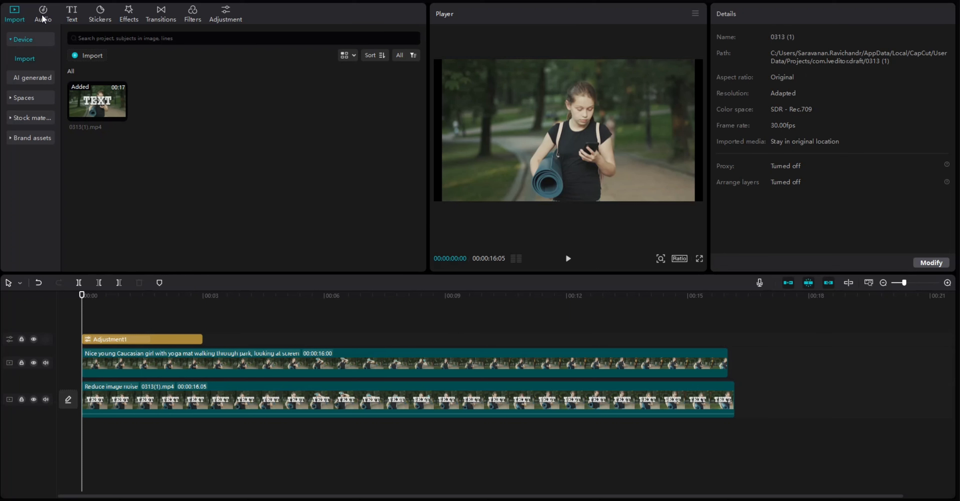
- Add the "Happy New Year Voice & Sparkling Sound" effect to the timeline and extend its end to about 7 seconds
click(42, 15)
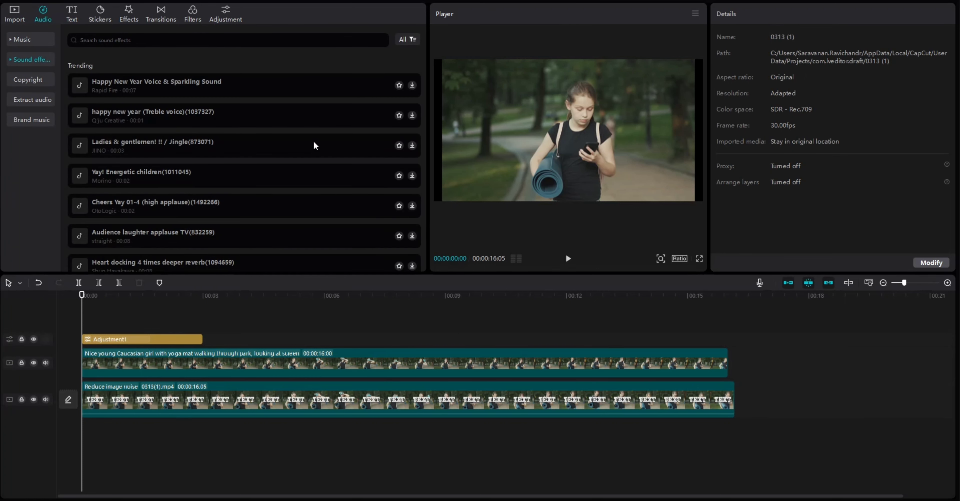
click(205, 87)
click(412, 85)
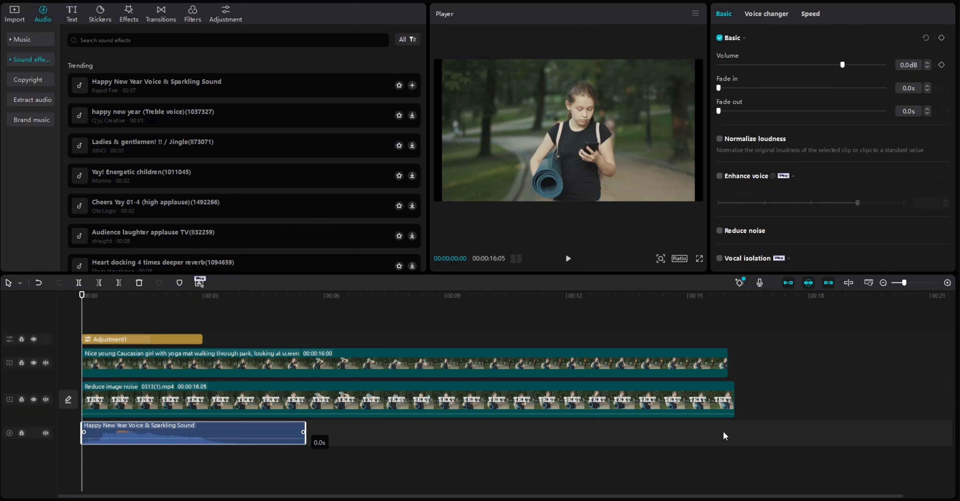
drag(303, 438, 391, 434)
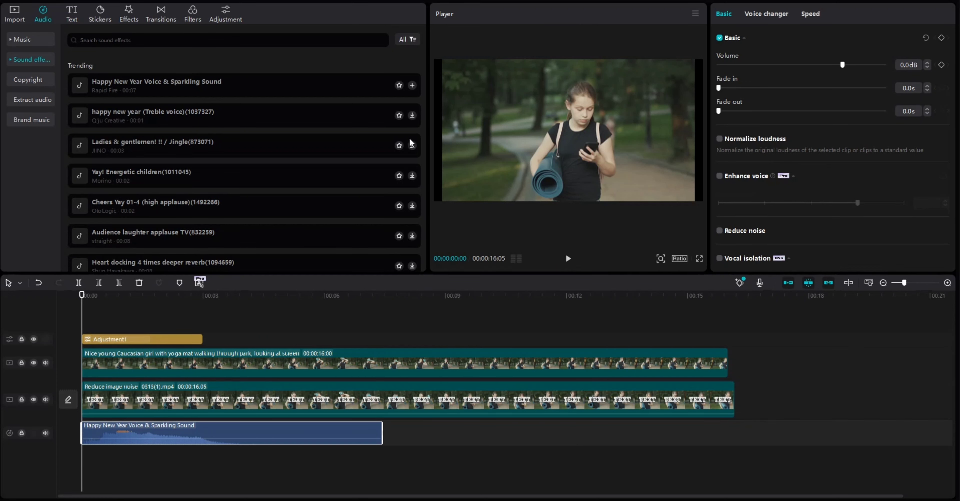
- Add the "Ladies & gentlemen! !! / Jingle" sound effect and place it directly after the first sound on the same audio track
click(411, 147)
click(412, 148)
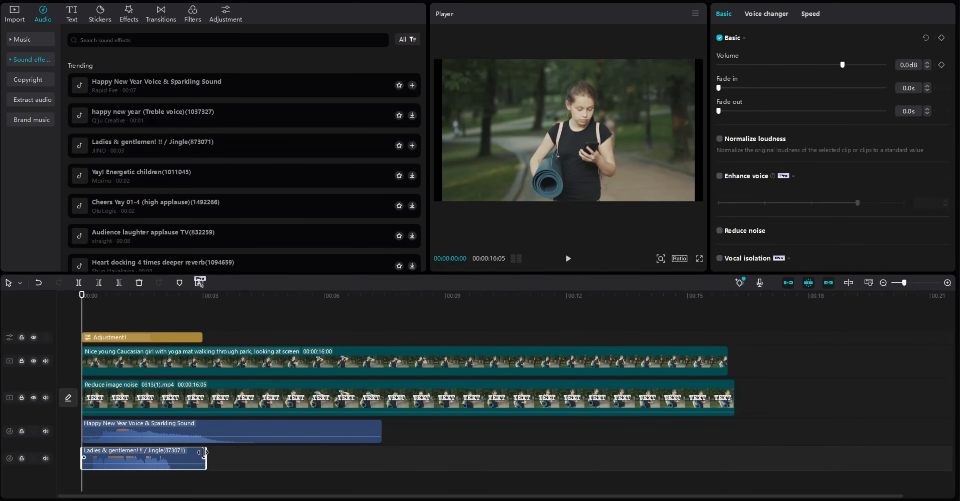
drag(184, 462, 485, 437)
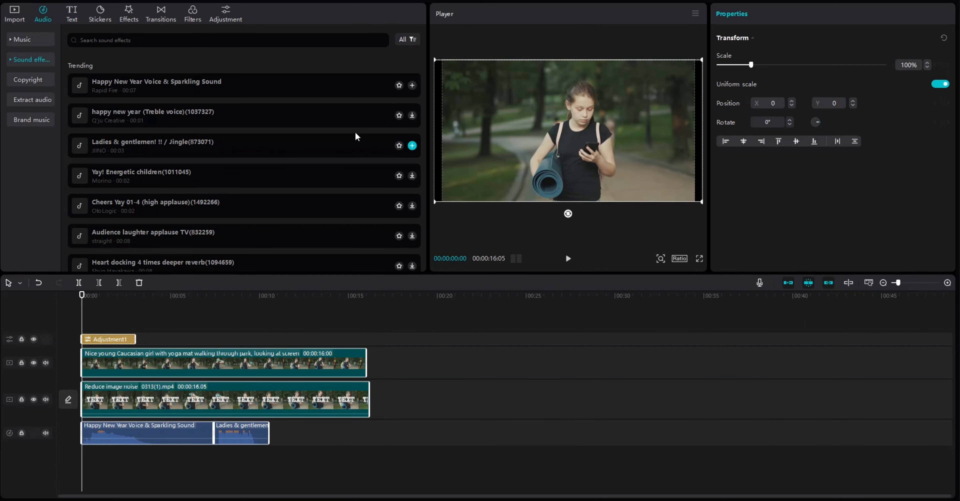
scroll(346, 144, down, 10)
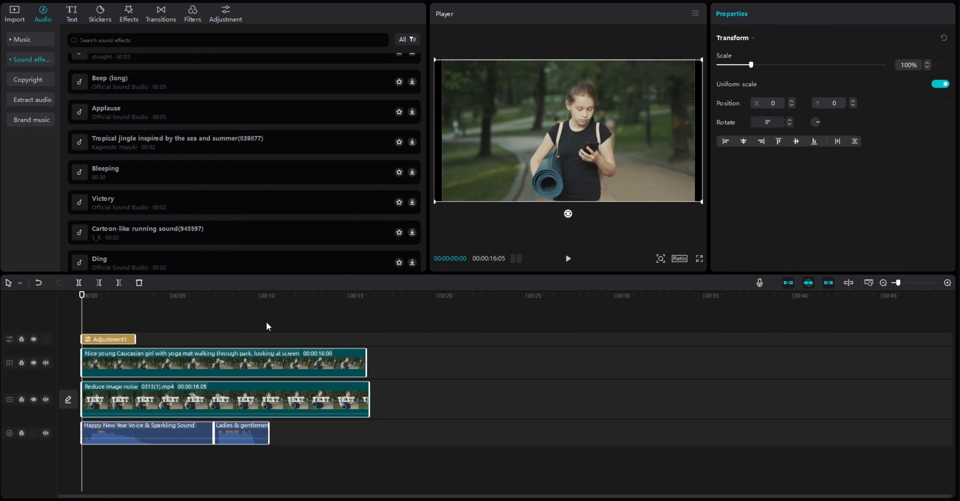
click(155, 406)
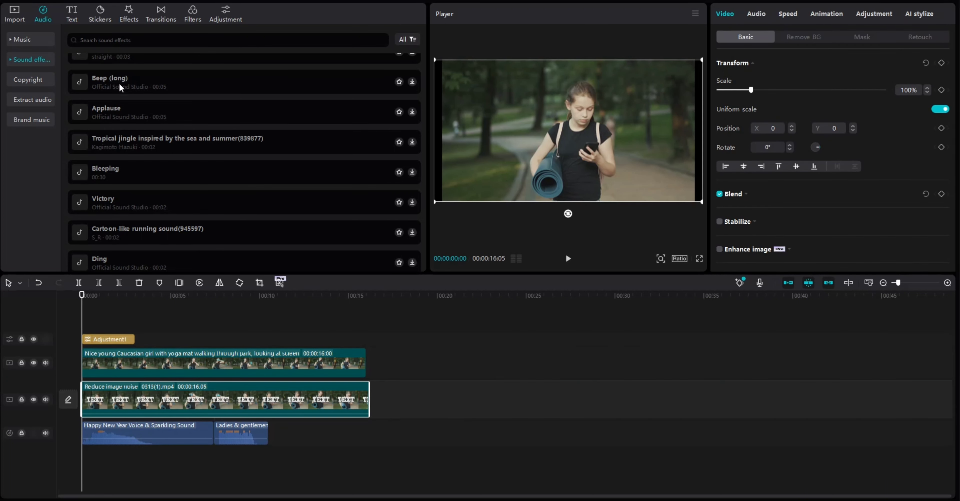
- Preview the trending text templates and add the gold italic "Abc" one to the start of the timeline
click(73, 13)
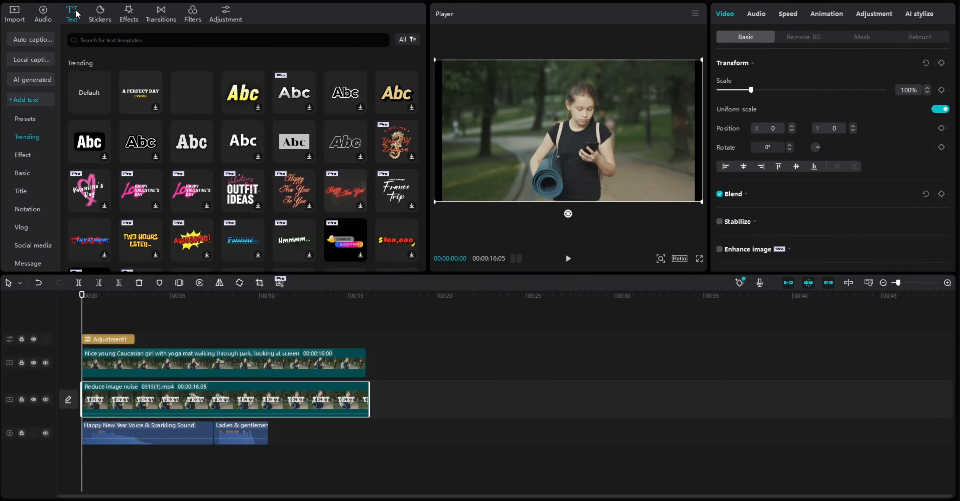
click(188, 146)
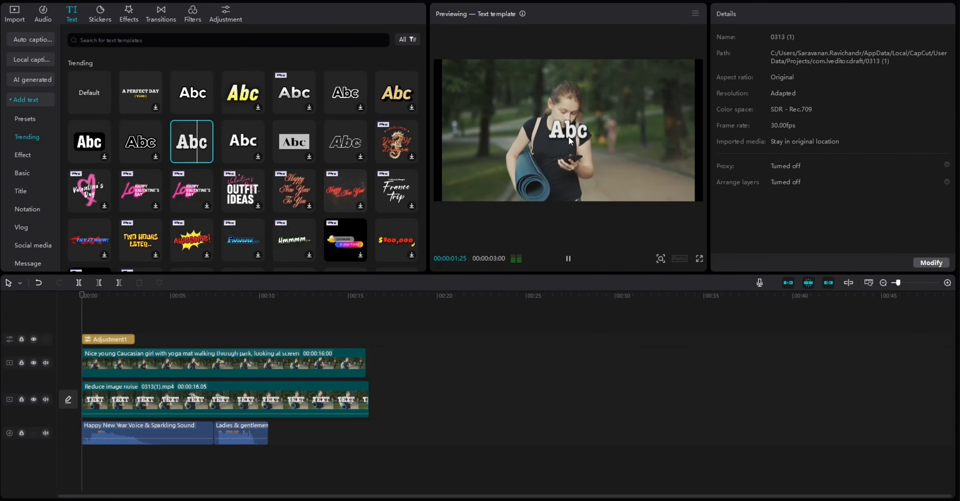
click(396, 94)
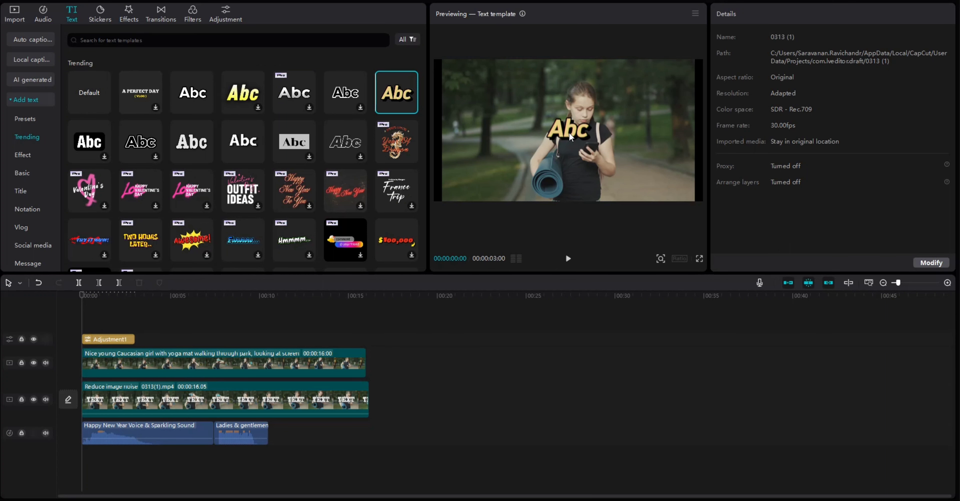
click(410, 107)
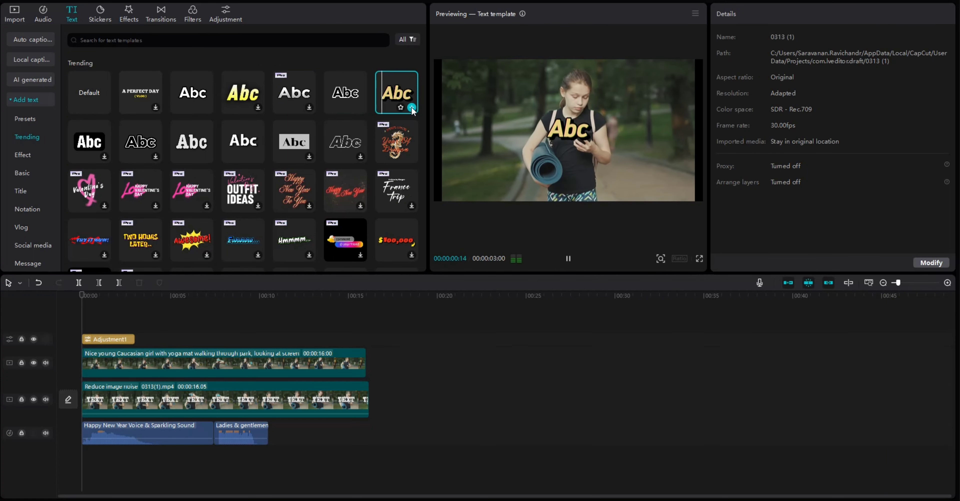
click(412, 108)
- Change the title's wording to "Text" and extend its clip almost to the end of the two video clips
click(581, 130)
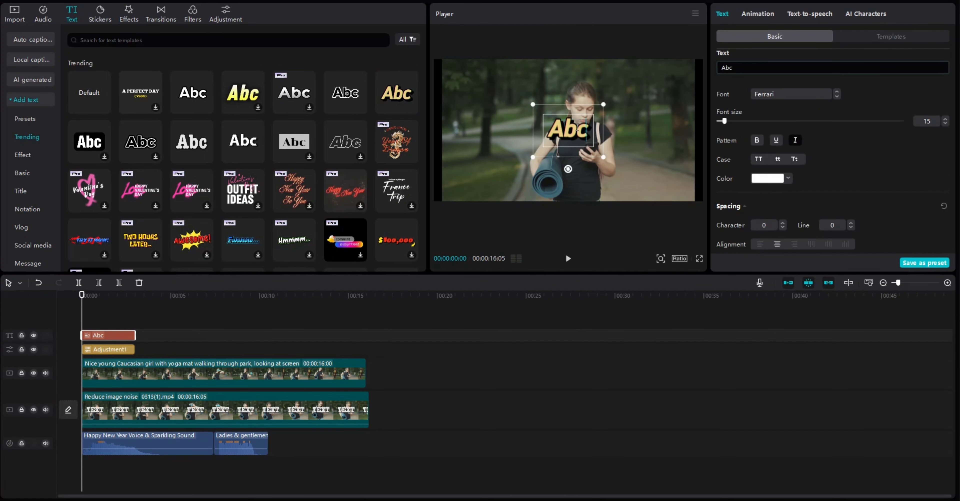
key(BackSpace)
key(BackSpace)
key(BackSpace)
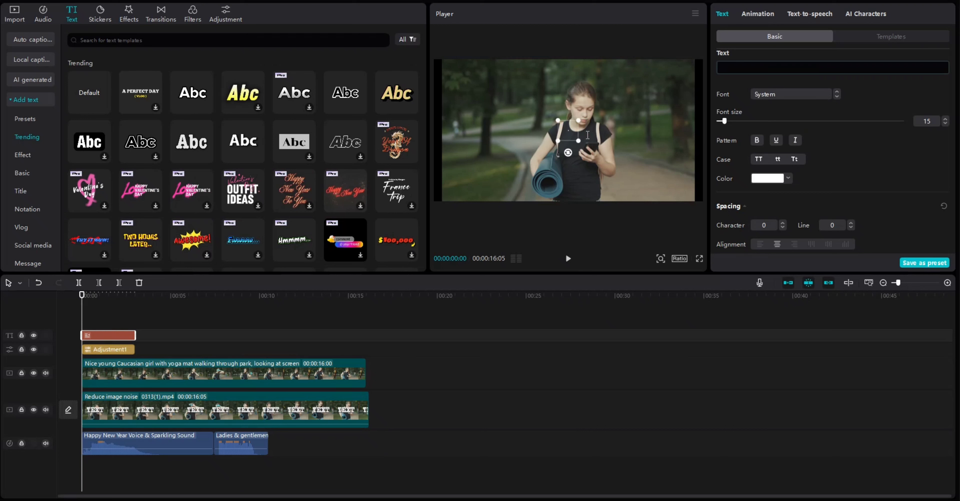
text(Text)
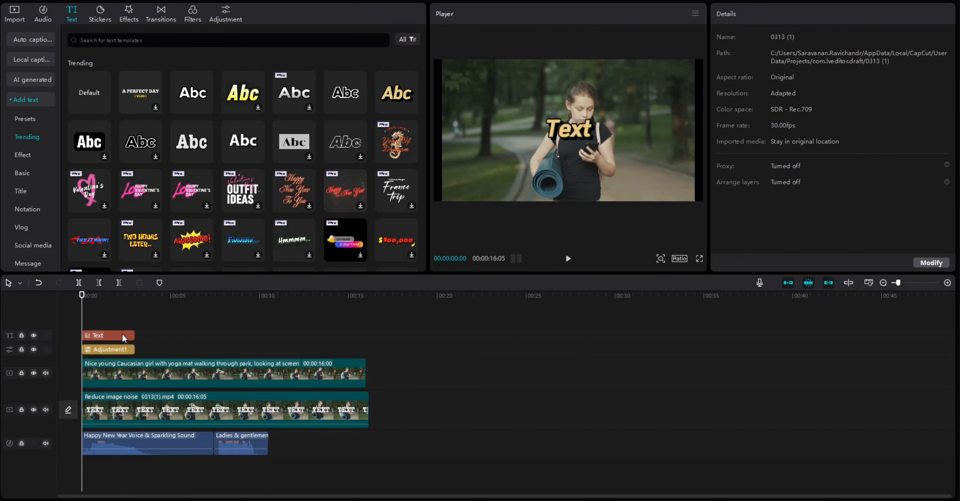
drag(133, 335, 360, 344)
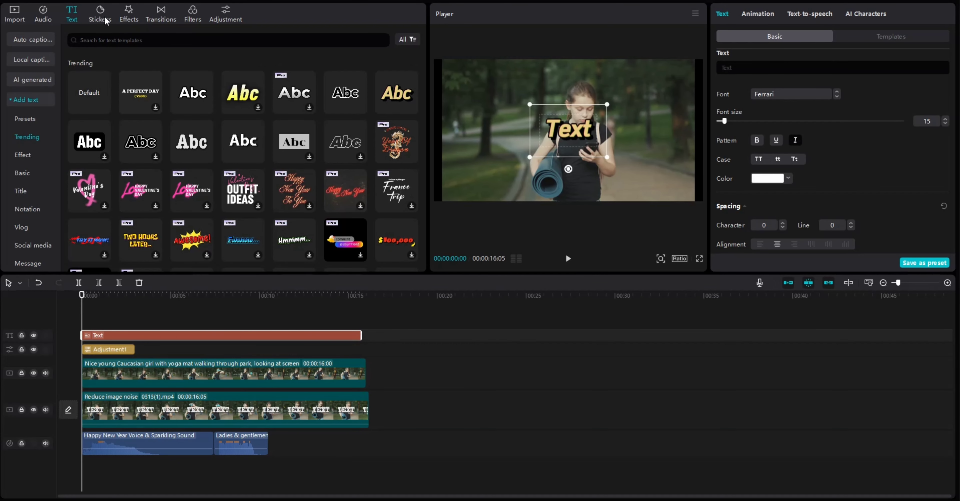
- Preview the yellow lightning bolt and megaphone stickers from the trending stickers
click(106, 20)
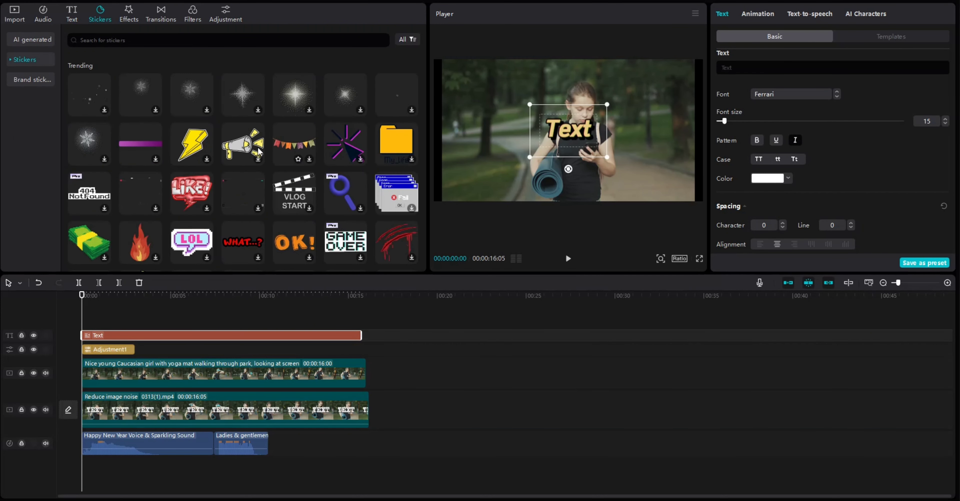
click(212, 147)
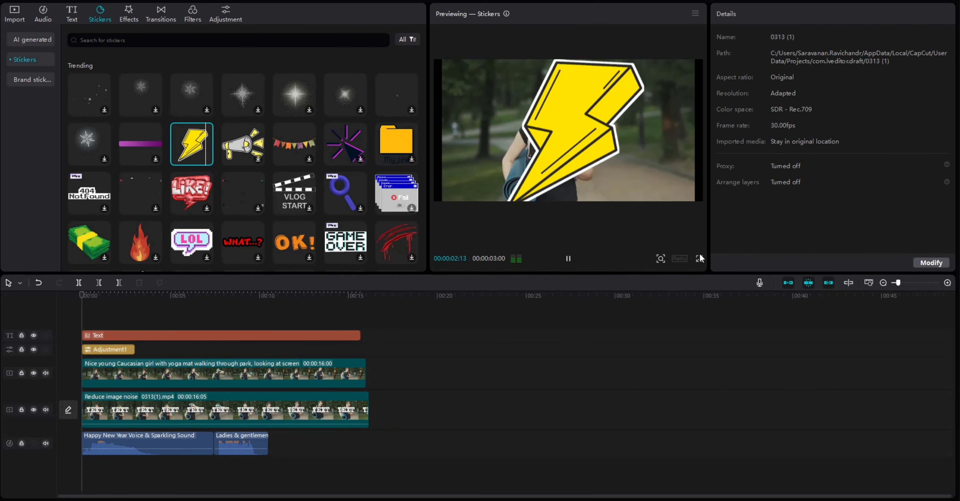
click(252, 143)
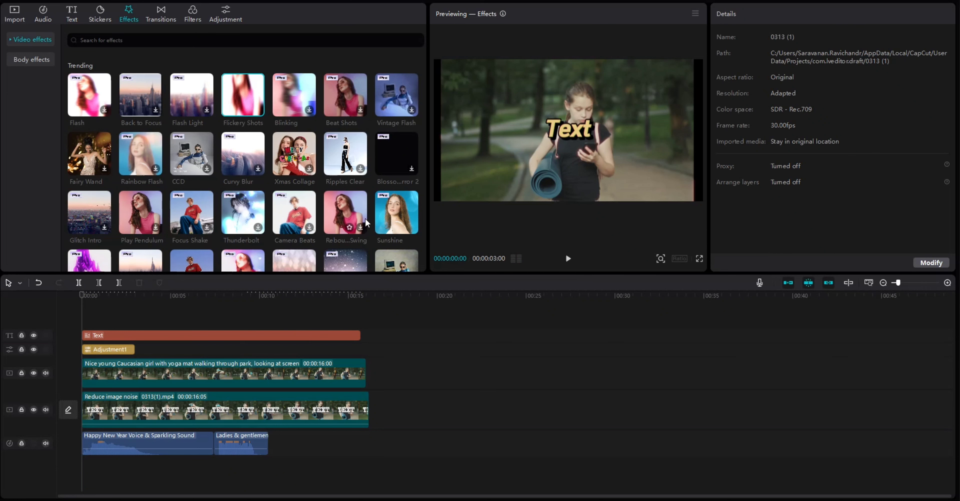
- Browse the trending video effects and preview the Low Quality effect
scroll(339, 205, down, 4)
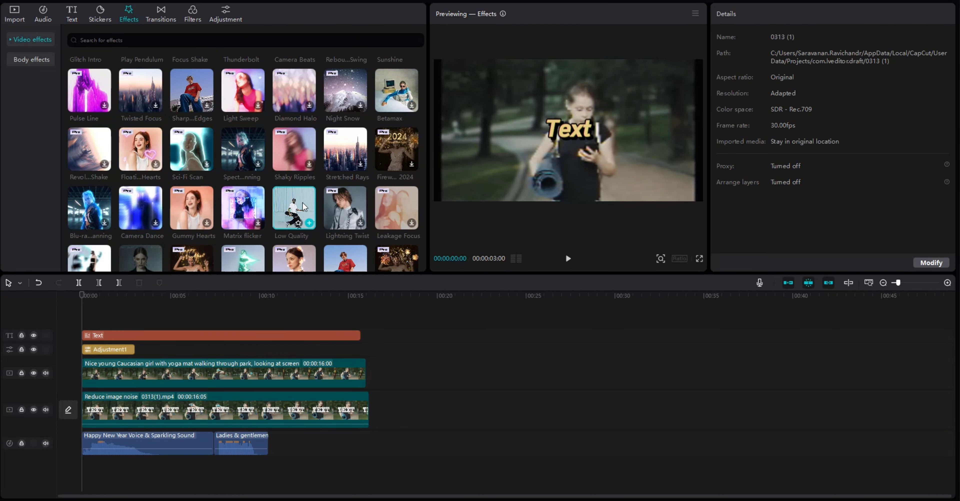
scroll(303, 205, down, 1)
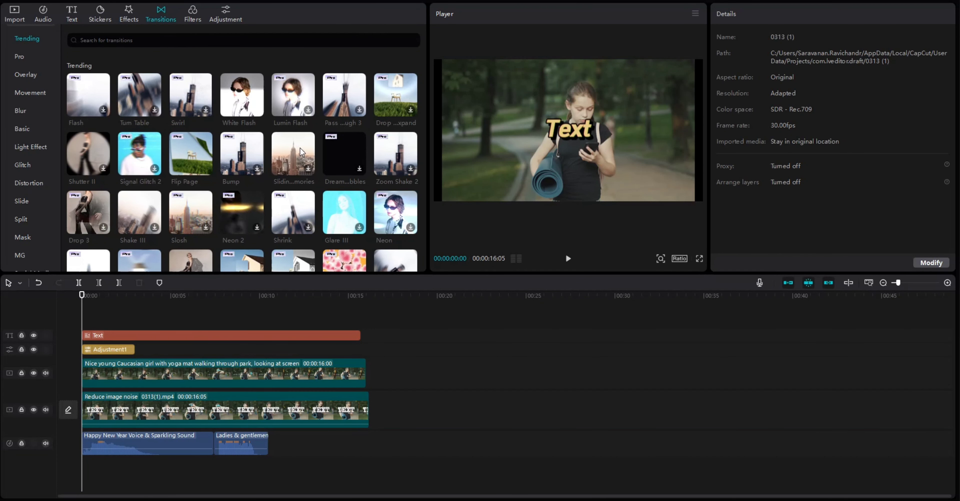
- Move the yoga mat girl clip onto the main track directly after 0313(1).mp4 and preview the Sliding Memories transition
click(301, 152)
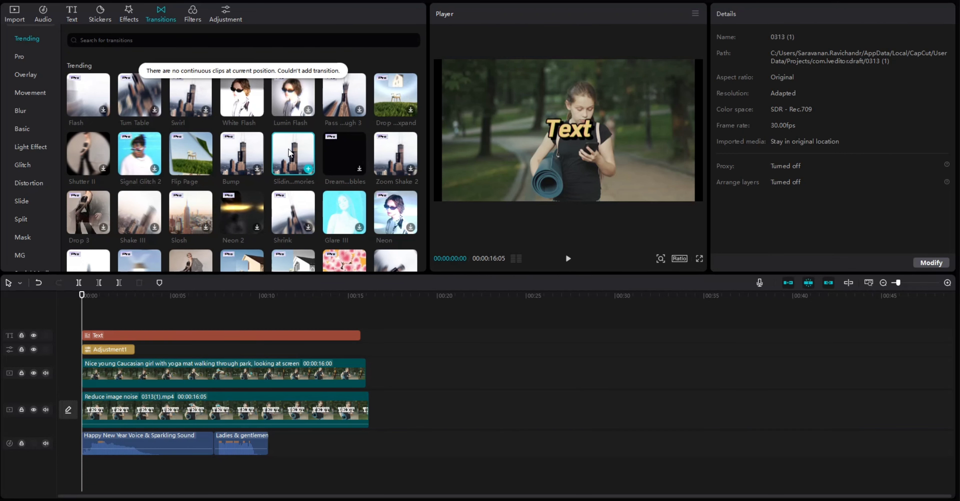
click(339, 408)
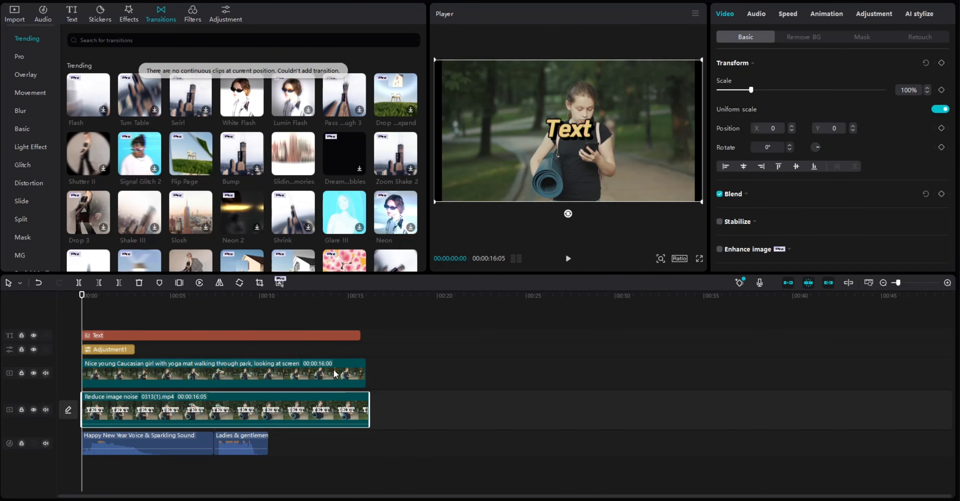
drag(334, 371, 669, 373)
click(501, 395)
drag(500, 380, 500, 414)
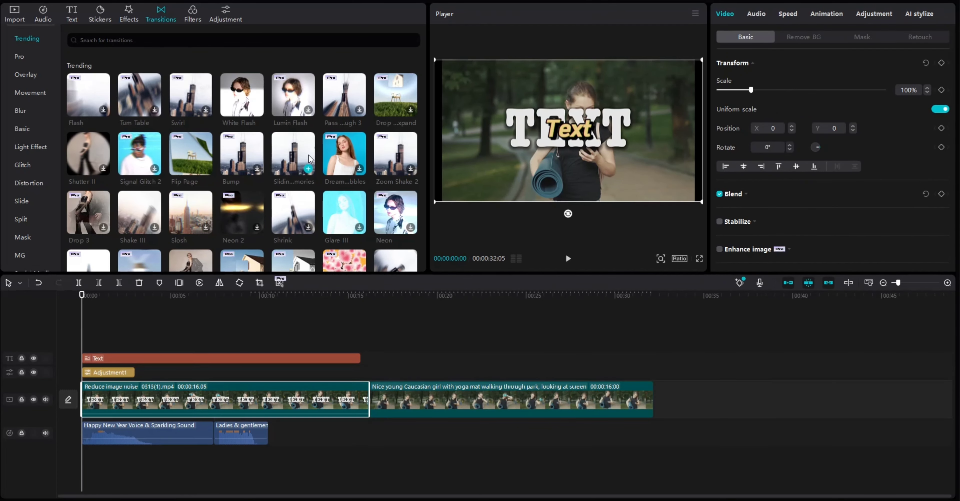
click(309, 154)
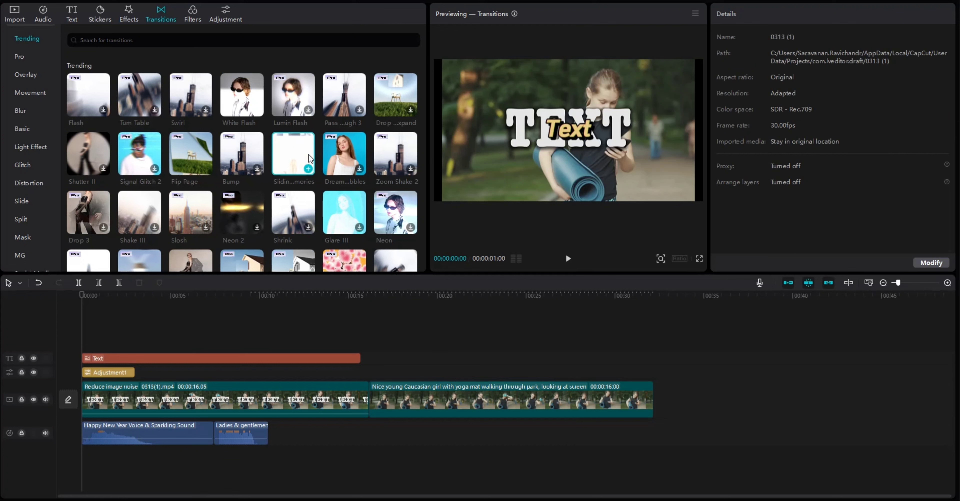
- Split the 0313(1).mp4 clip and cut a section of about 4 seconds out of it at 00:00:05:23
click(271, 390)
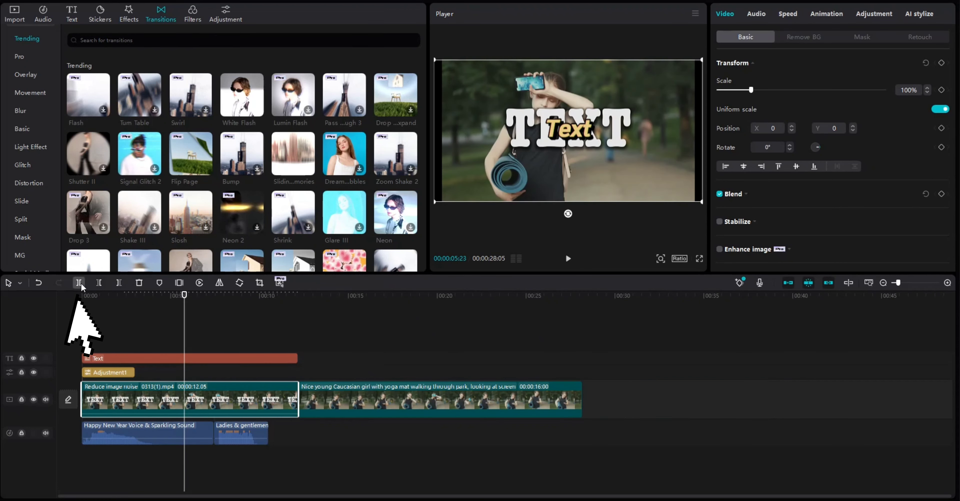
click(80, 284)
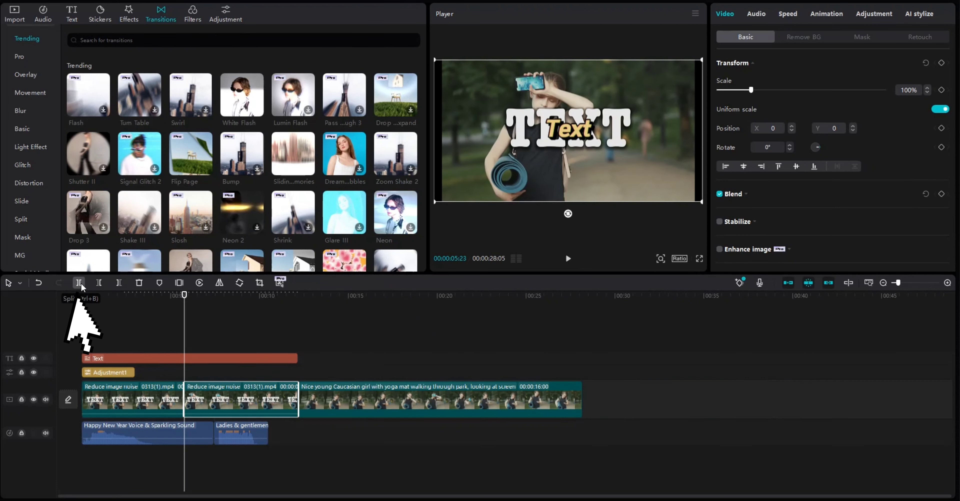
- Check the two parts of the split 0313(1).mp4 clip and preview the Sliding Memories transition again
click(148, 390)
click(234, 401)
click(157, 398)
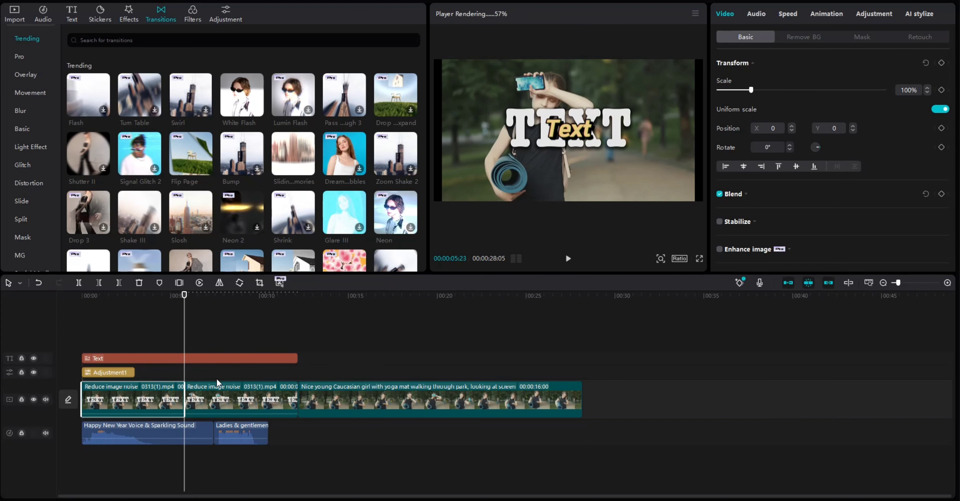
click(274, 174)
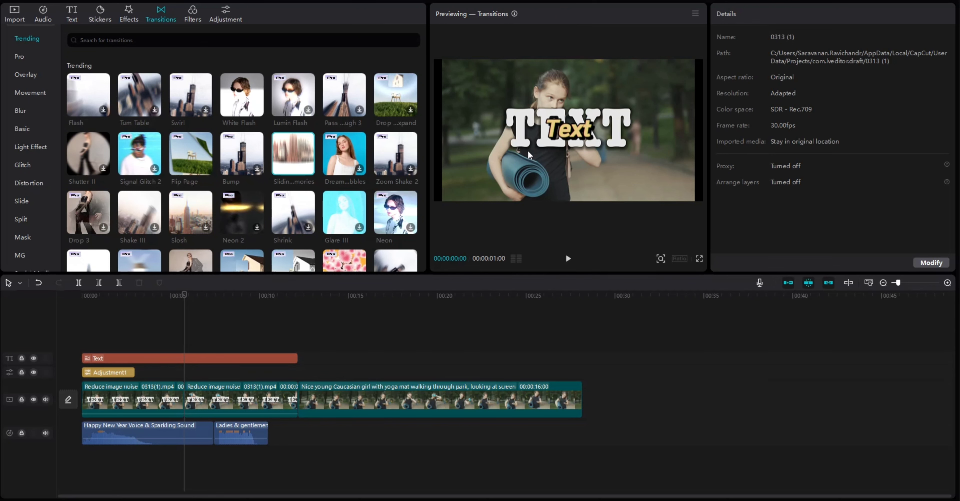
- Delete the second part of the split 0313(1).mp4 clip, directly before the yoga mat girl clip
click(242, 396)
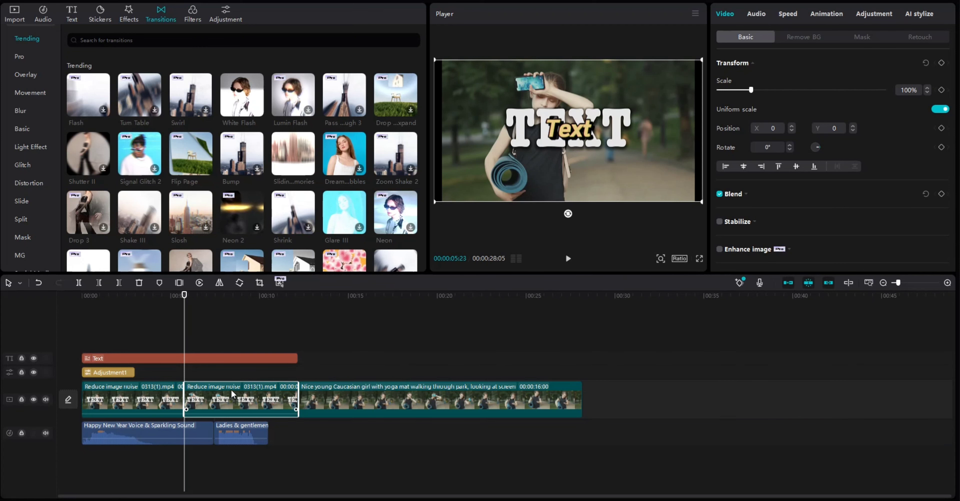
right_click(234, 395)
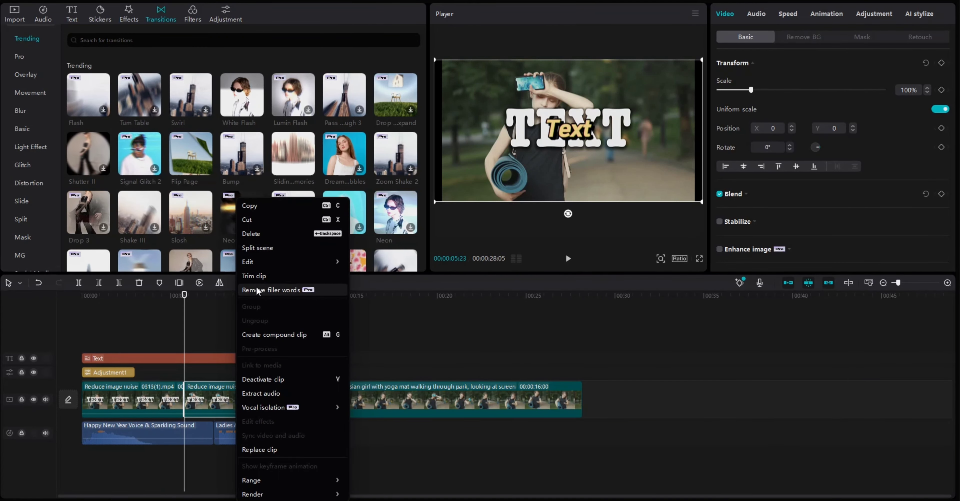
click(263, 234)
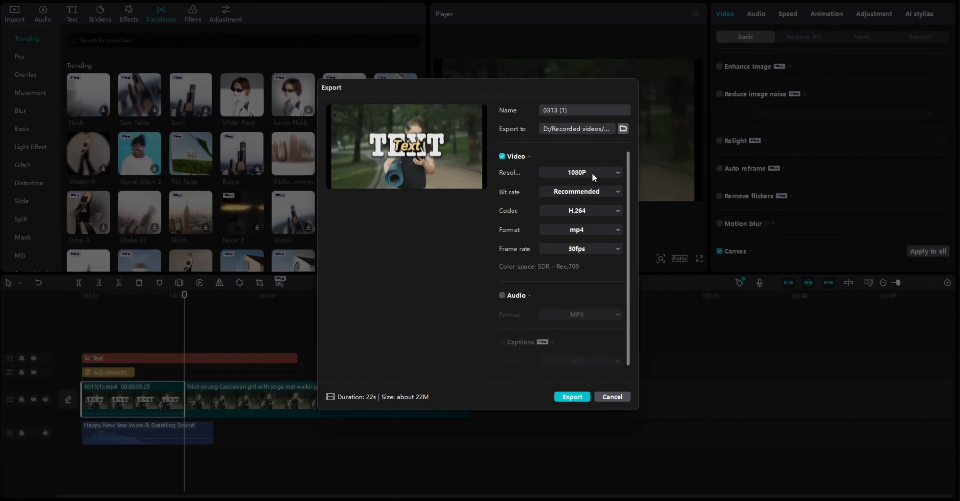
- Set the video resolution to 2K in the export settings
click(591, 173)
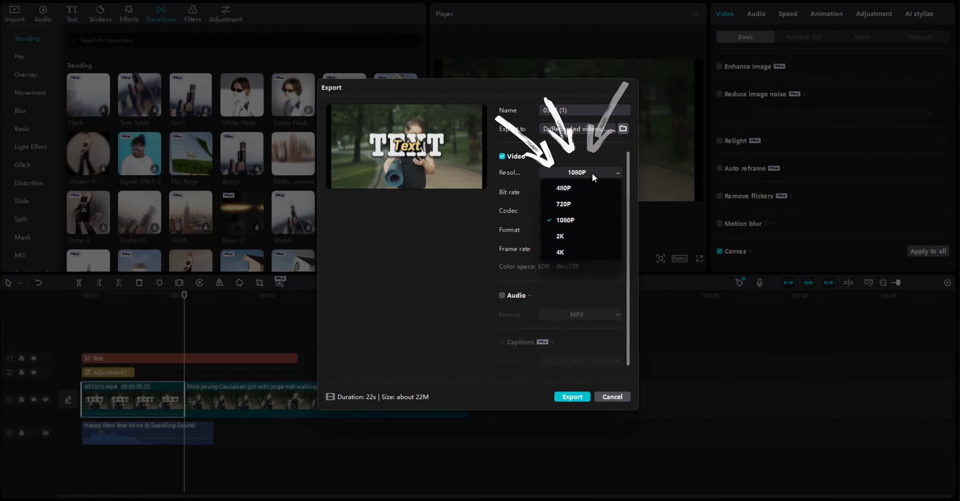
click(564, 236)
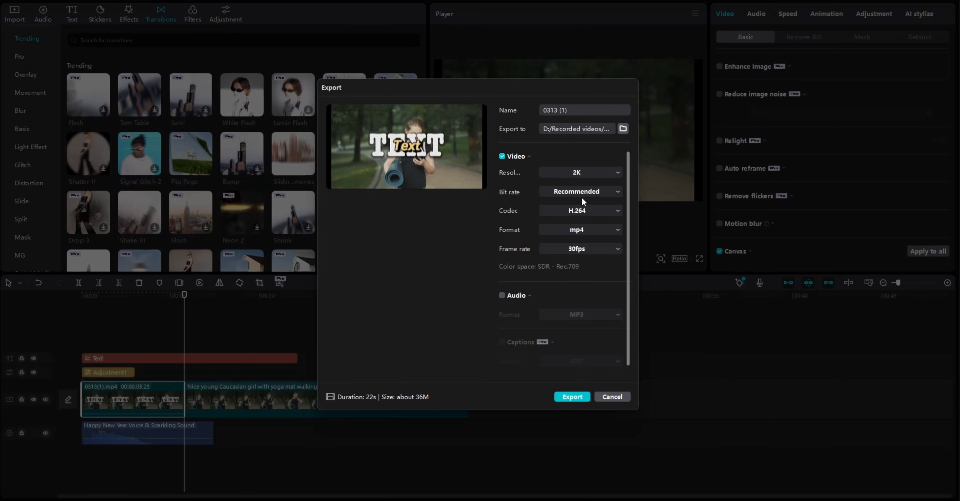